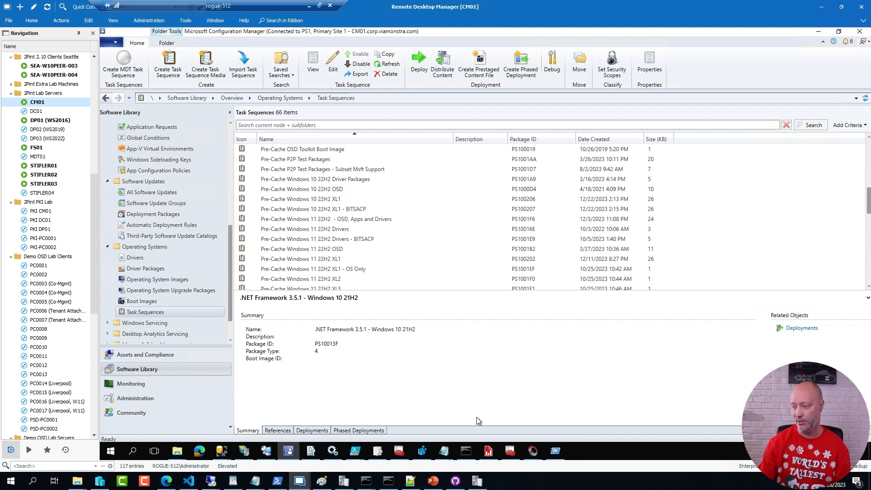
Step: Review the HQ network diagram in Paint and the DO-TEST New Flows chart in ntopng on the 192.168.50.10 remote session
{"action": "left_click", "coordinate": [322, 481]}
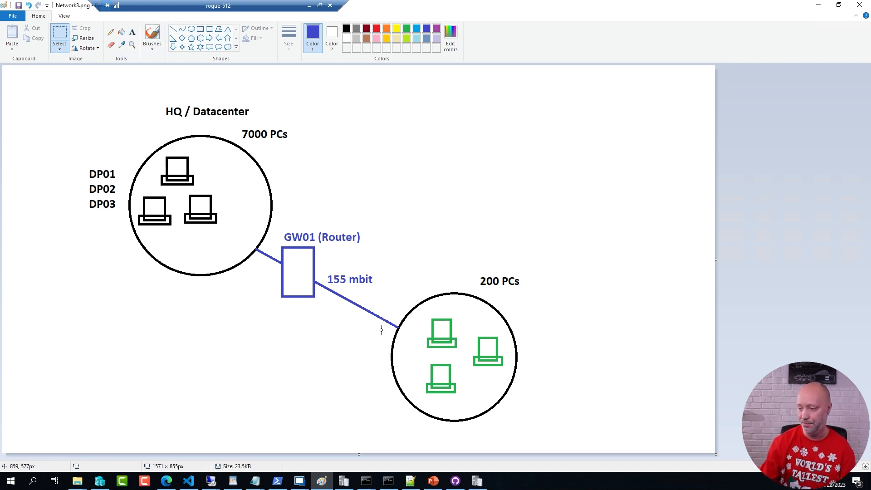
{"action": "left_click", "coordinate": [211, 482]}
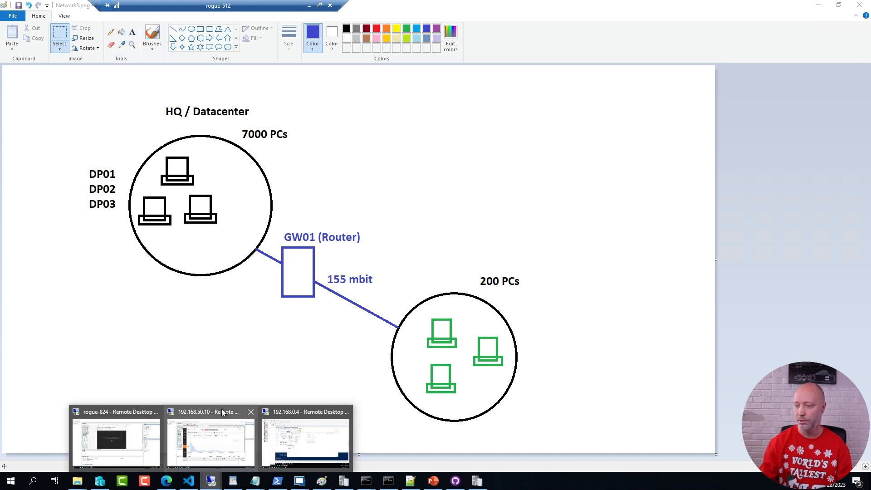
{"action": "left_click", "coordinate": [221, 410]}
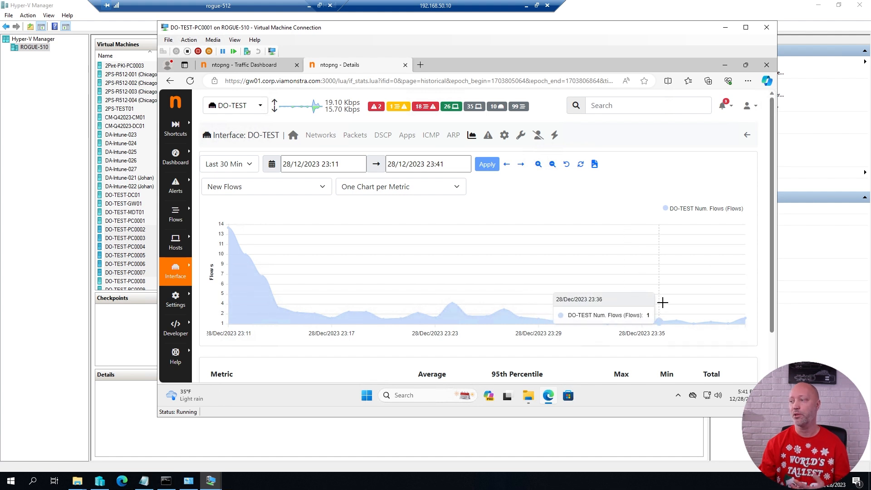
{"action": "scroll", "coordinate": [760, 302], "scroll_direction": "down", "scroll_amount": 1}
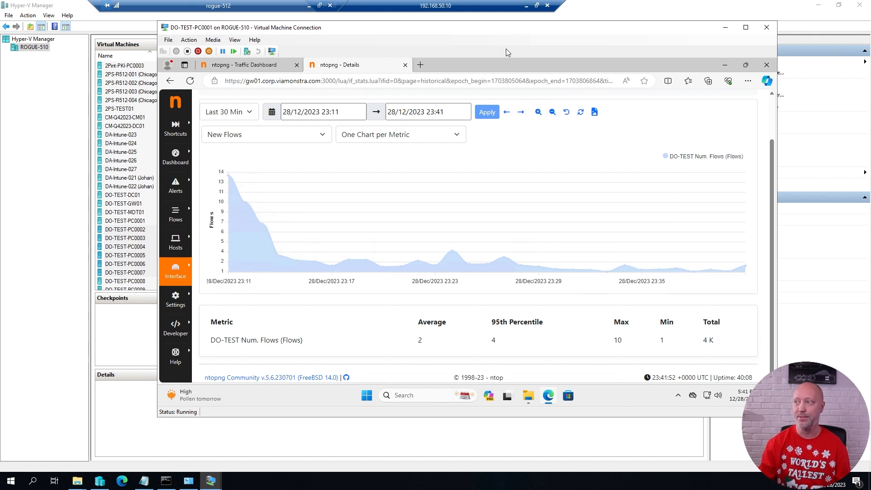
{"action": "left_click", "coordinate": [526, 6]}
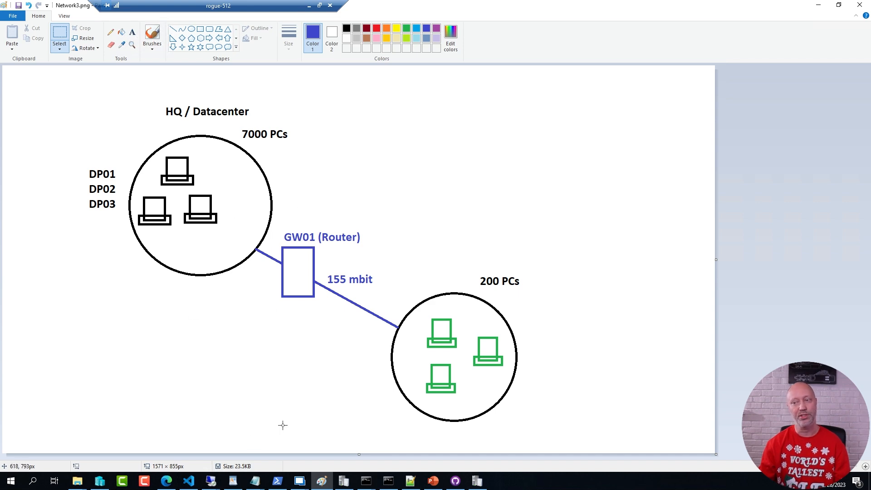
Step: Switch to the browser and skim the article on measuring Hyper-V lab network traffic with PowerShell
{"action": "left_click", "coordinate": [174, 481]}
{"action": "left_click", "coordinate": [304, 233]}
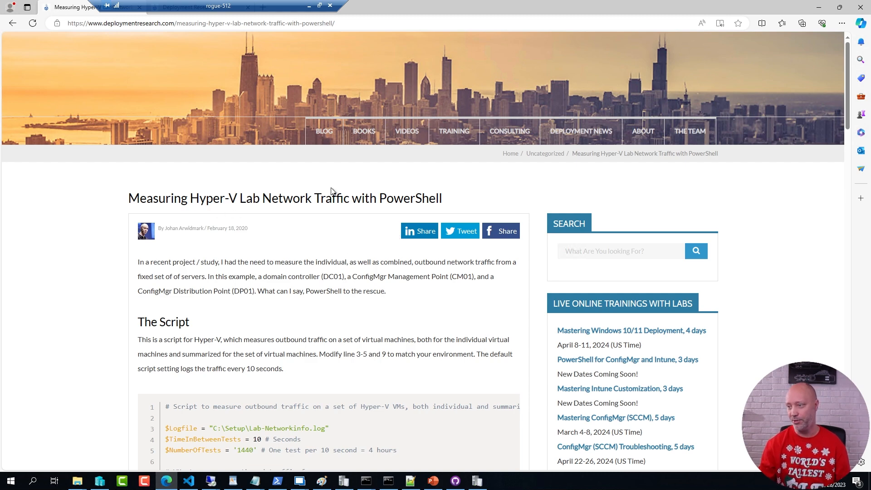
{"action": "scroll", "coordinate": [331, 255], "scroll_direction": "down", "scroll_amount": 5}
{"action": "scroll", "coordinate": [334, 257], "scroll_direction": "up", "scroll_amount": 5}
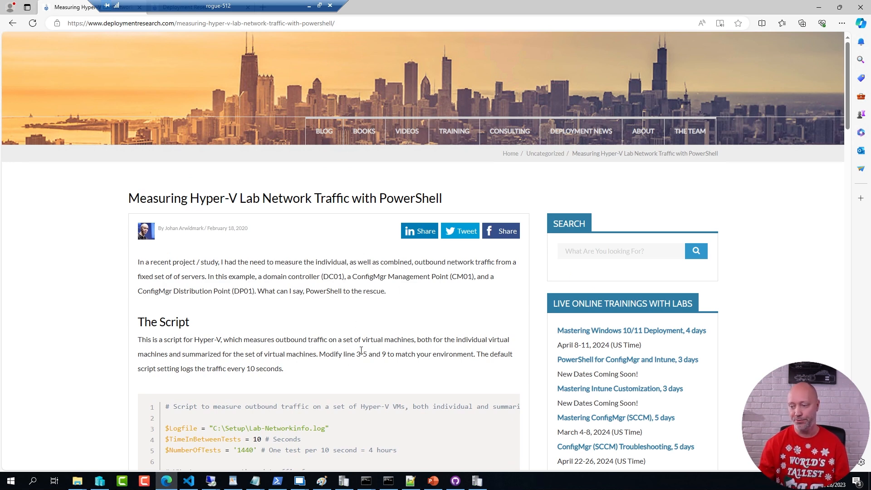
Step: Switch to Configuration Manager on CM01 and open the Software Distribution - Content category of the monitoring reports
{"action": "mouse_move", "coordinate": [300, 484]}
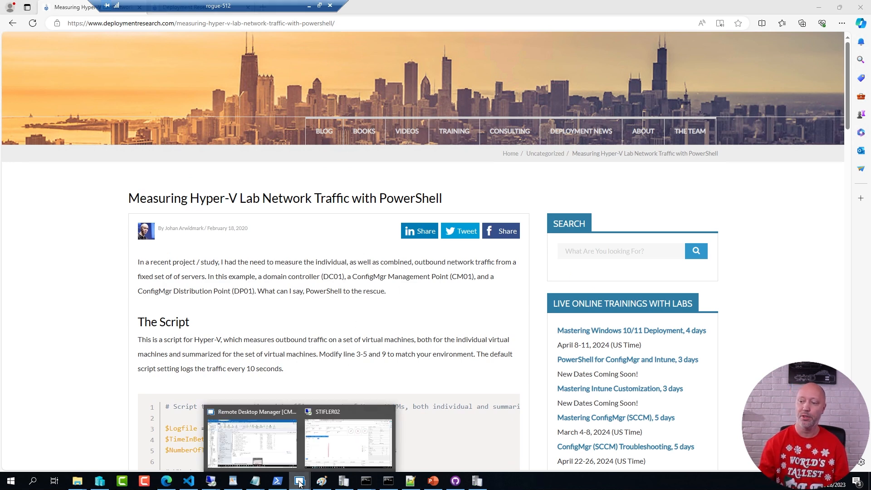
{"action": "left_click", "coordinate": [258, 446]}
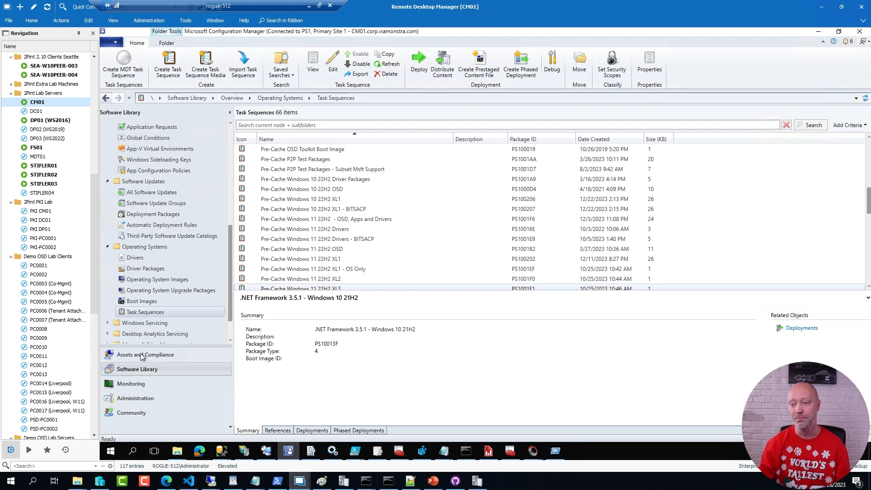
{"action": "left_click", "coordinate": [122, 388]}
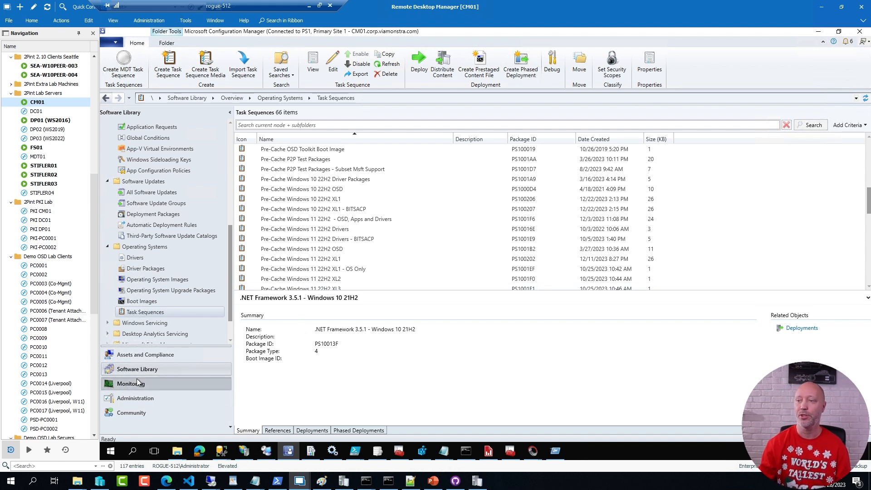
{"action": "left_click", "coordinate": [107, 159]}
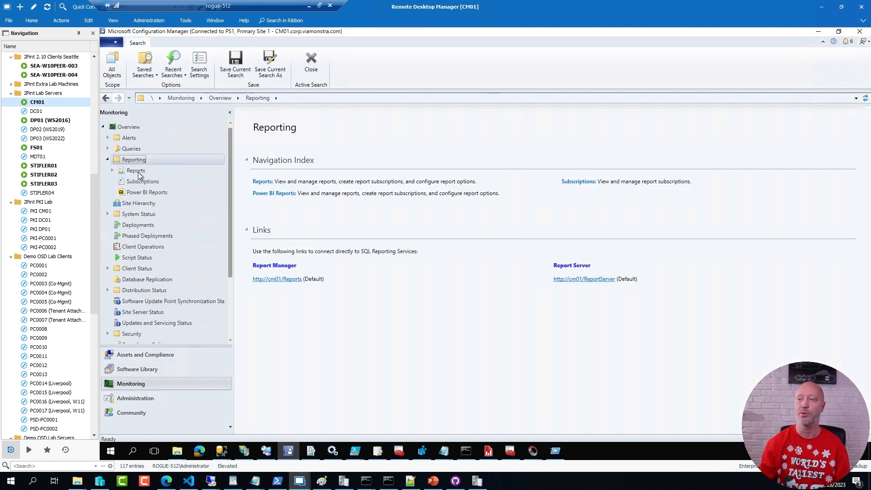
{"action": "left_click", "coordinate": [112, 171]}
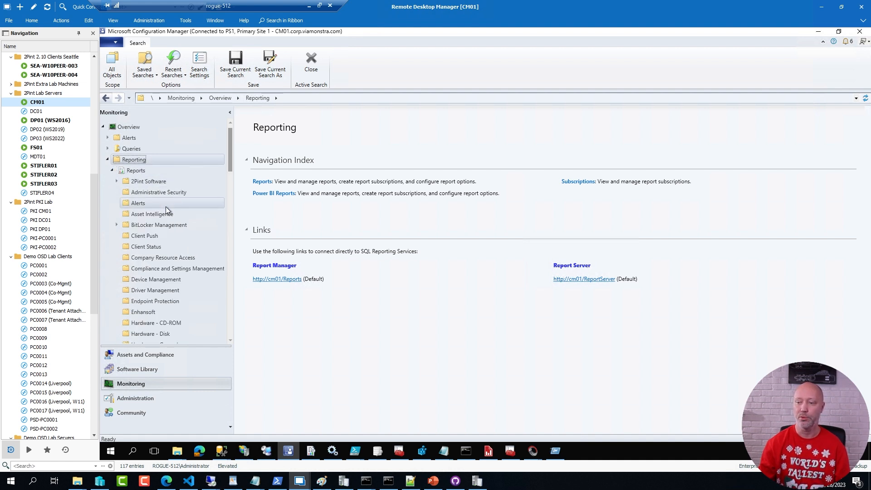
{"action": "scroll", "coordinate": [168, 216], "scroll_direction": "down", "scroll_amount": 3}
{"action": "scroll", "coordinate": [168, 216], "scroll_direction": "down", "scroll_amount": 4}
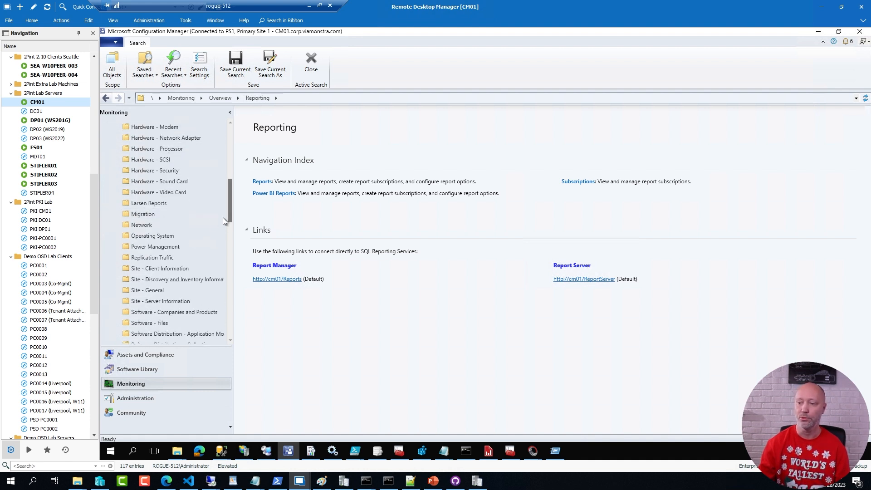
{"action": "scroll", "coordinate": [169, 243], "scroll_direction": "down", "scroll_amount": 2}
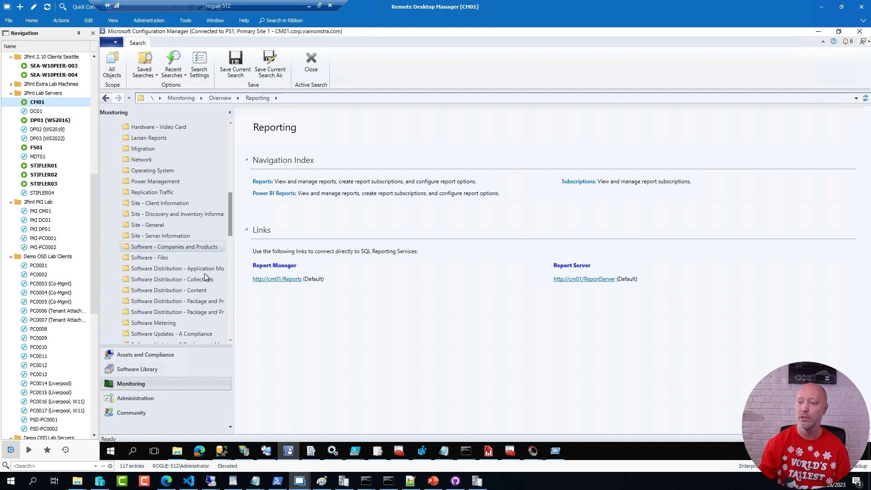
{"action": "left_click", "coordinate": [160, 290]}
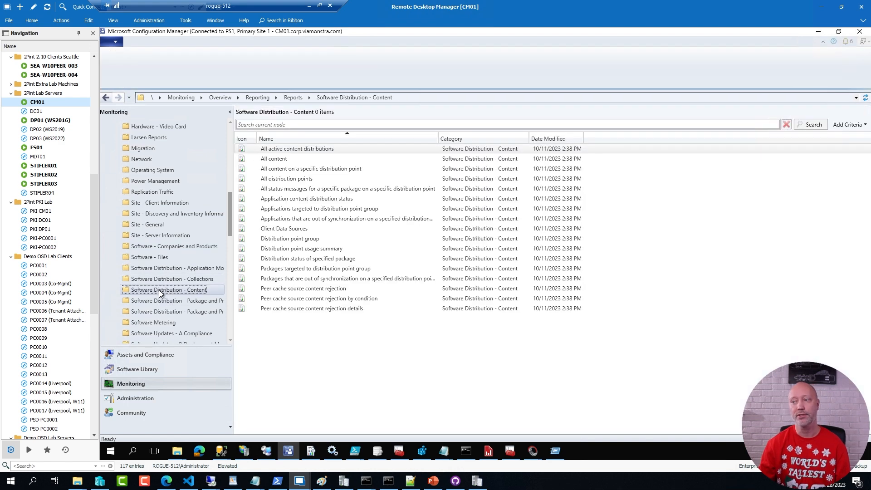
Step: Run the Distribution point usage summary report for DP01.CORP.VIAMONSTRA.COM, examine its daily client and request figures, and close it
{"action": "left_click", "coordinate": [299, 251]}
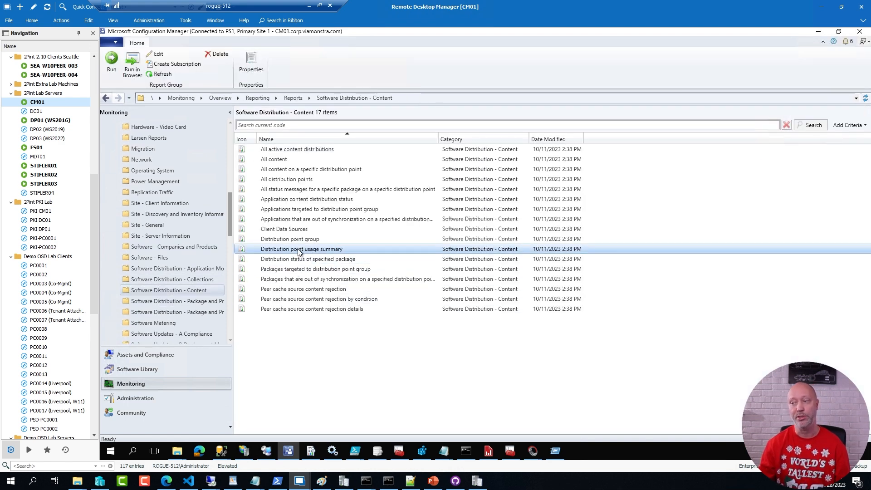
{"action": "right_click", "coordinate": [298, 251]}
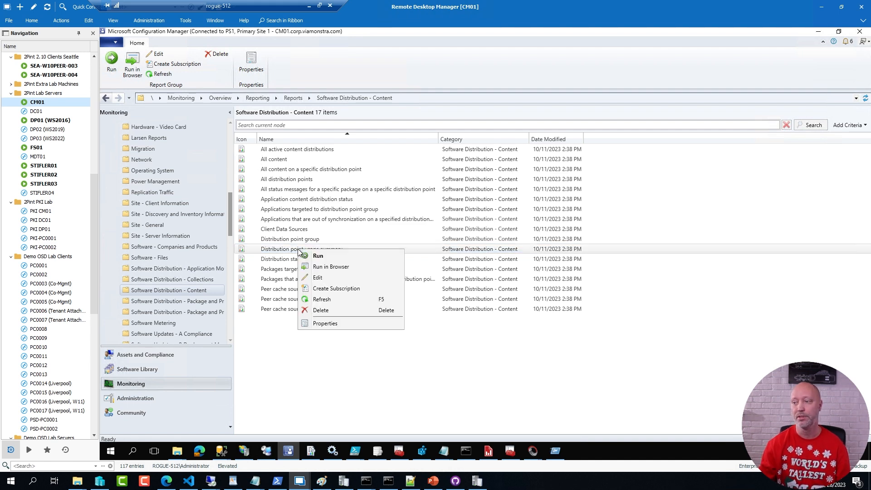
{"action": "left_click", "coordinate": [317, 255]}
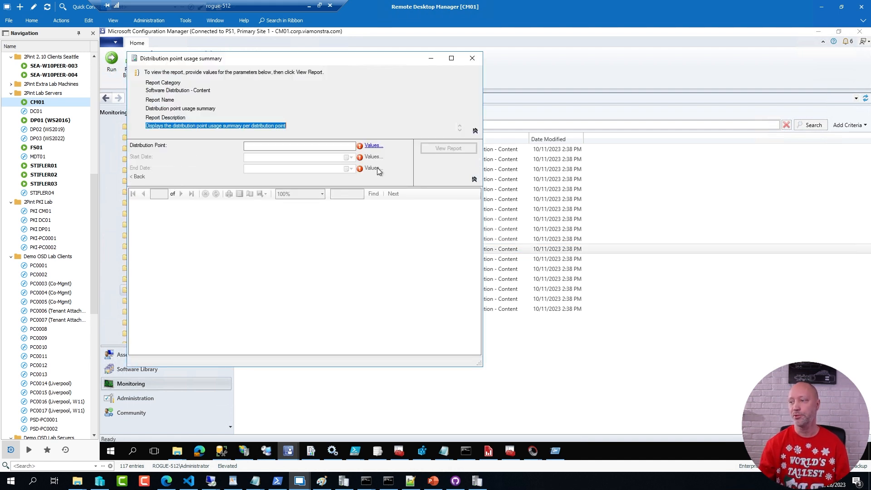
{"action": "left_click", "coordinate": [374, 146]}
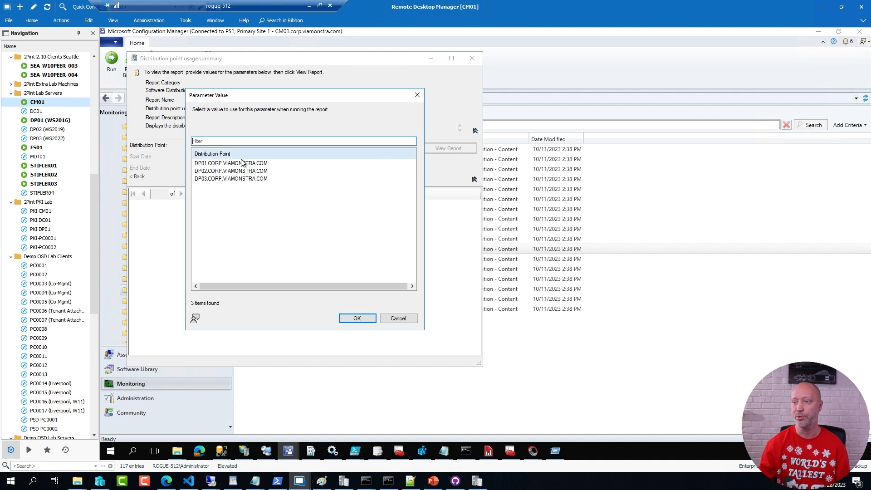
{"action": "left_click", "coordinate": [236, 163]}
{"action": "left_click", "coordinate": [358, 319]}
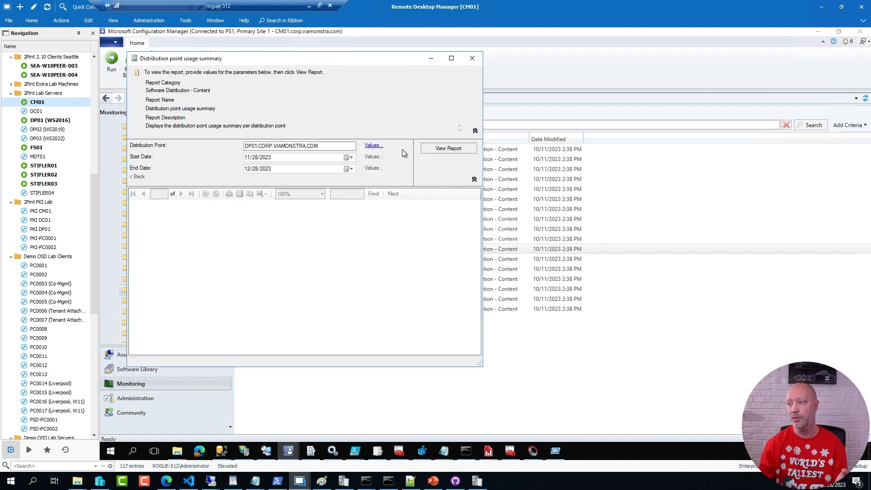
{"action": "left_click", "coordinate": [455, 148]}
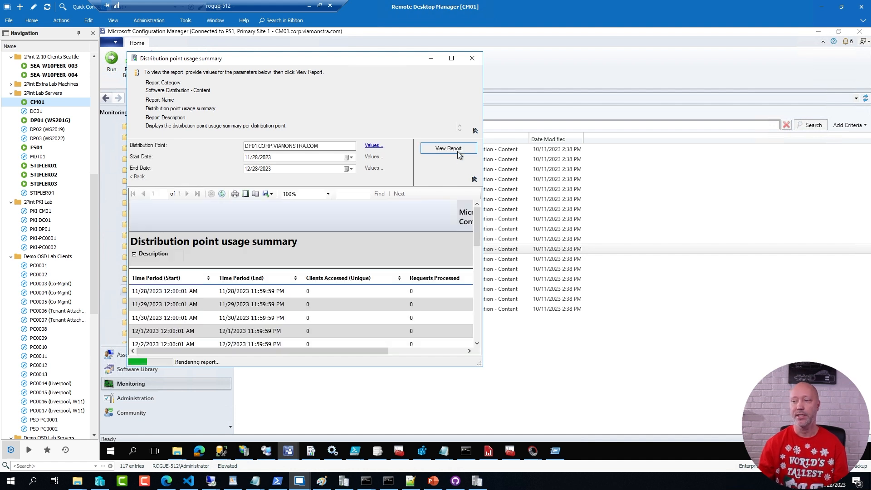
{"action": "left_click_drag", "start_coordinate": [476, 227], "coordinate": [482, 293]}
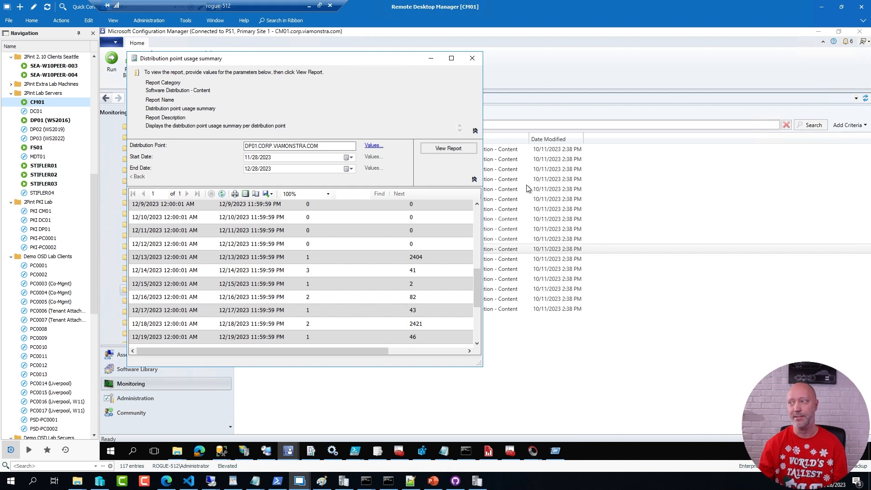
{"action": "left_click", "coordinate": [471, 59]}
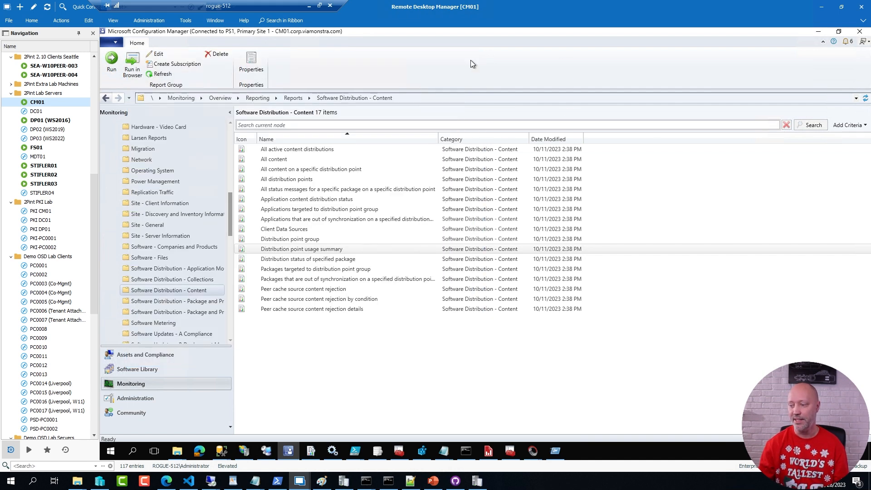
Step: Switch to Visual Studio Code, review Get-NetworkInfo-AllDPs.ps1, and highlight the distribution point VMs in its $VMsToMeasure list
{"action": "left_click", "coordinate": [188, 482]}
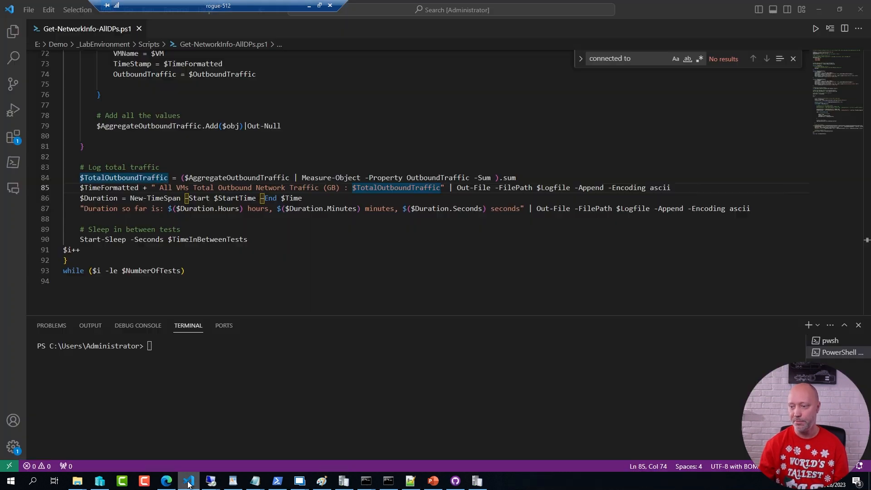
{"action": "scroll", "coordinate": [291, 278], "scroll_direction": "up", "scroll_amount": 6}
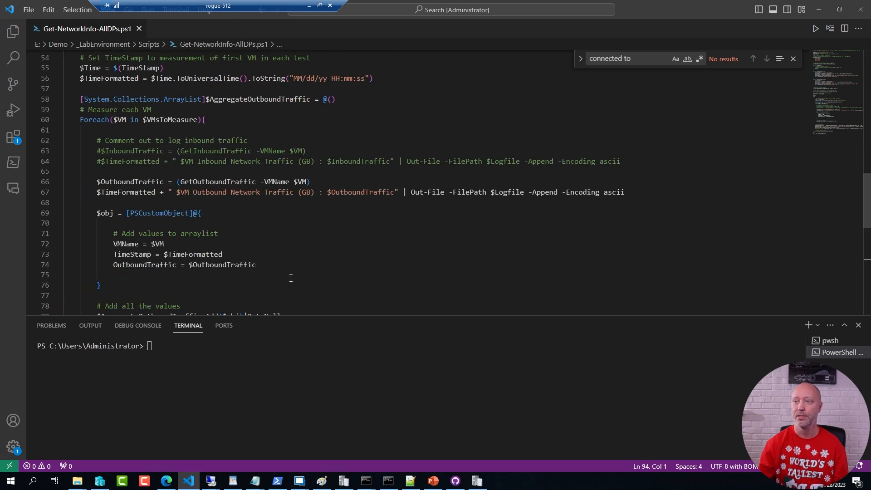
{"action": "scroll", "coordinate": [291, 278], "scroll_direction": "up", "scroll_amount": 7}
{"action": "scroll", "coordinate": [291, 277], "scroll_direction": "up", "scroll_amount": 9}
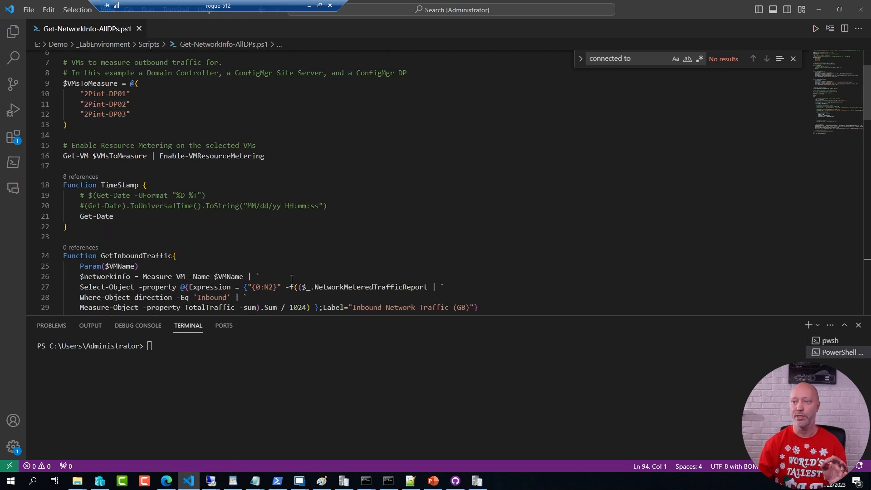
{"action": "scroll", "coordinate": [292, 279], "scroll_direction": "up", "scroll_amount": 2}
{"action": "left_click_drag", "start_coordinate": [131, 169], "coordinate": [63, 149]}
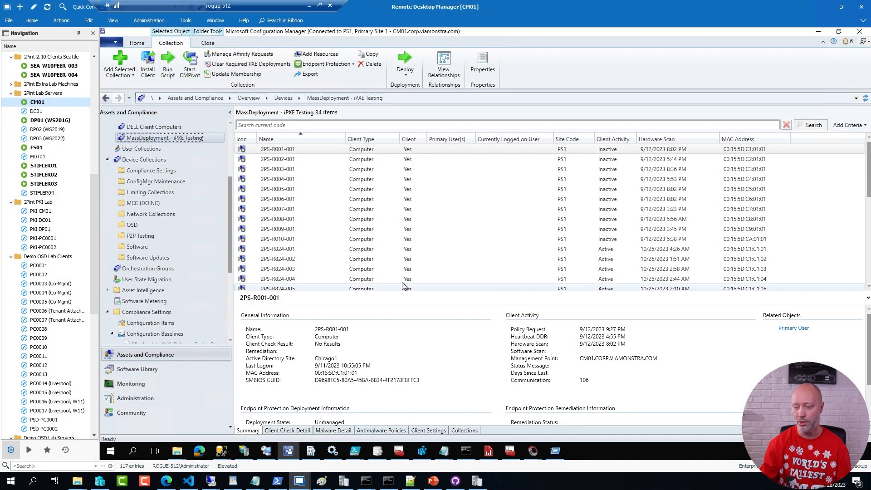
Step: Run .\Get-NetworkInfo-AllDPs.ps1 in Windows PowerShell and bring up its Lab-Networkinfo-DPs.log in the trace log tool
{"action": "left_click", "coordinate": [277, 481]}
{"action": "left_click", "coordinate": [332, 334]}
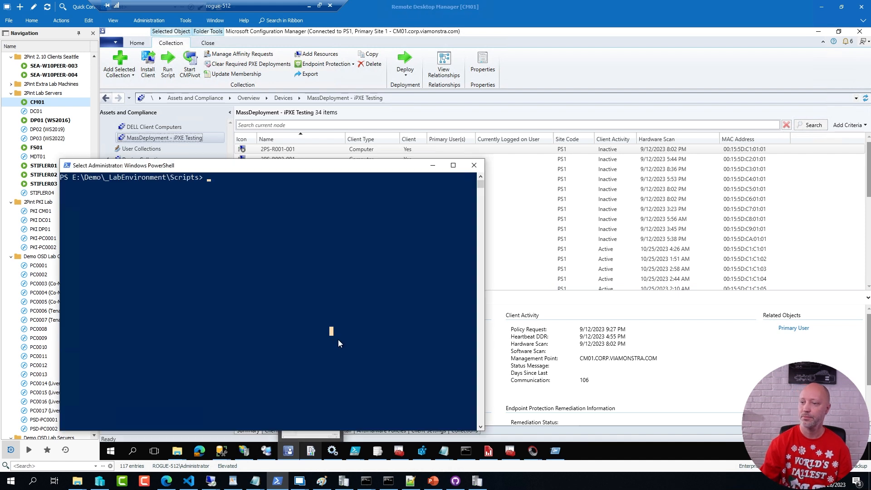
{"action": "key", "text": "Up"}
{"action": "key", "text": "Up"}
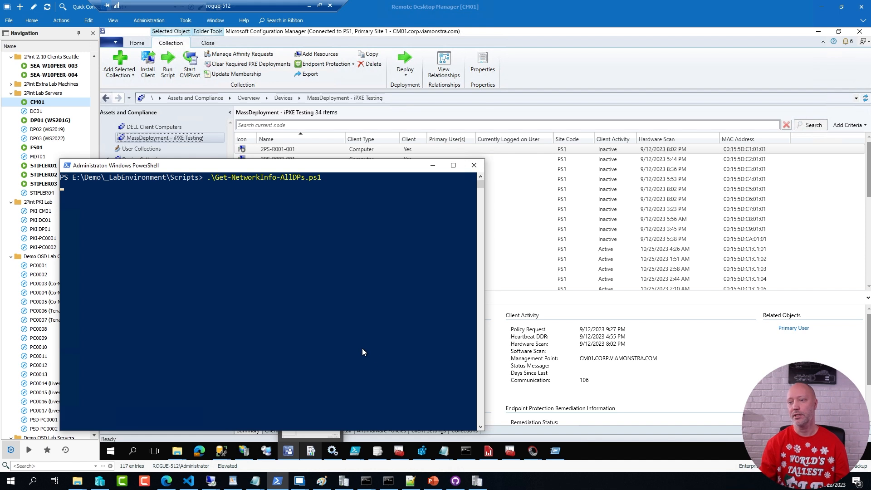
{"action": "left_click", "coordinate": [481, 482]}
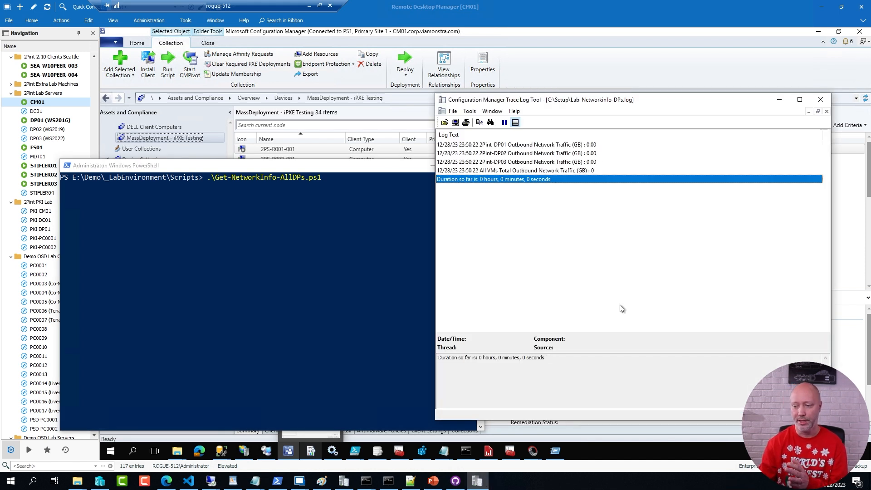
Step: Switch to the rogue-824 remote session and check the 2PS-R824 Chicago1 virtual machines in Hyper-V Manager
{"action": "left_click", "coordinate": [210, 485]}
{"action": "left_click", "coordinate": [130, 442]}
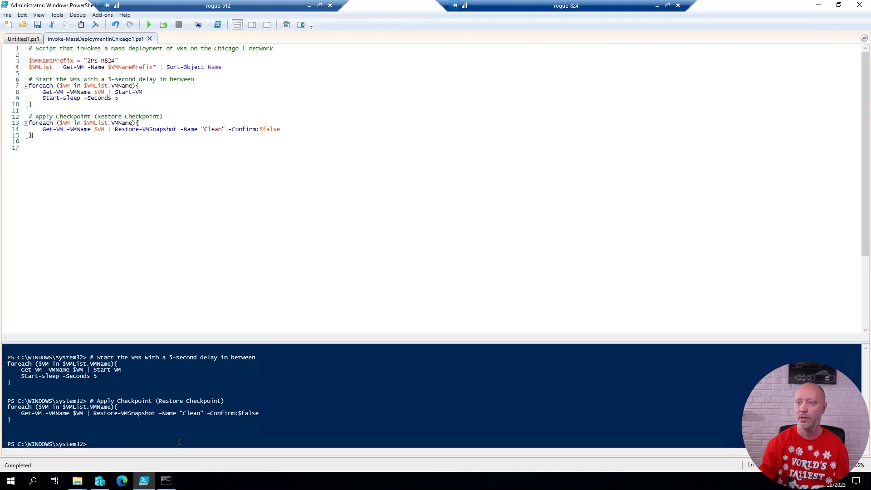
{"action": "left_click", "coordinate": [99, 481]}
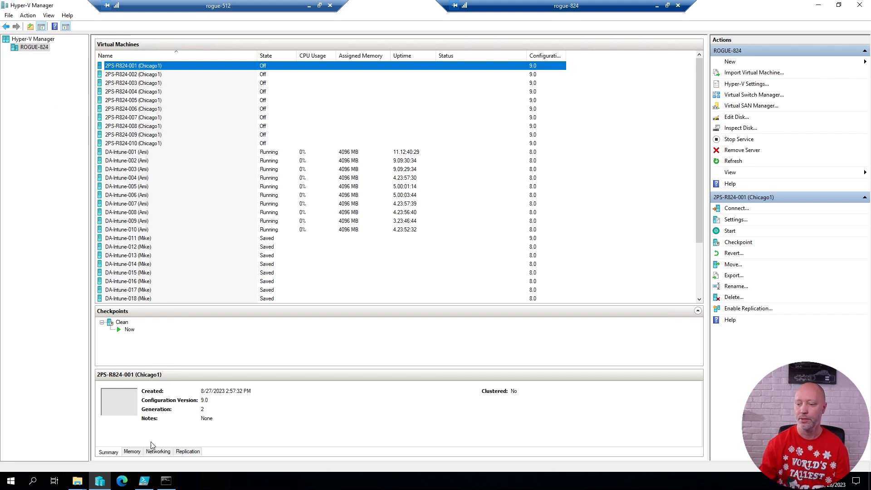
Step: Switch to PowerShell ISE, run the $VMNamePrefix and $VMList lines of Invoke-MassDeploymentInChicago1.ps1, and run $VMList to list the targeted virtual machines
{"action": "left_click", "coordinate": [144, 481]}
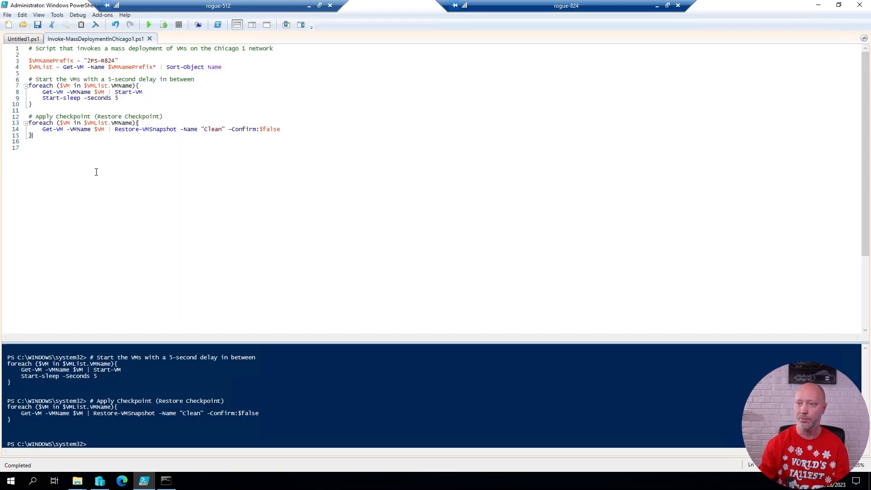
{"action": "left_click_drag", "start_coordinate": [237, 66], "coordinate": [27, 60]}
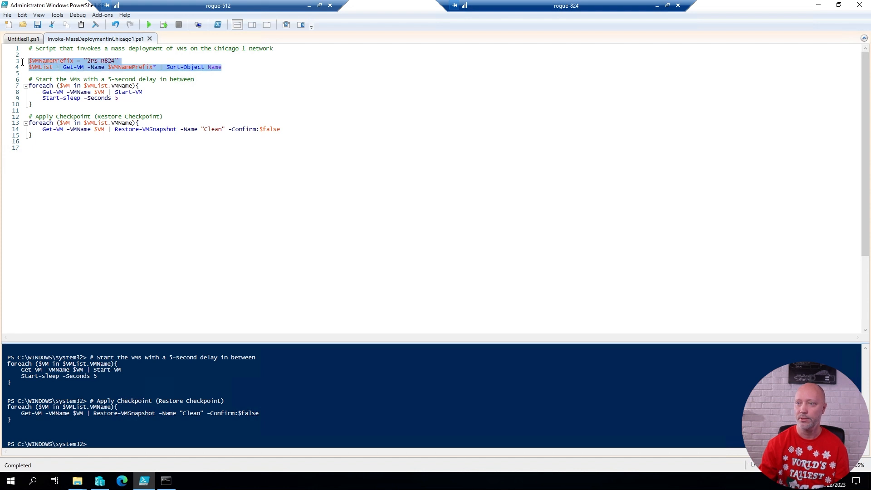
{"action": "left_click", "coordinate": [59, 69]}
{"action": "left_click_drag", "start_coordinate": [57, 67], "coordinate": [17, 69]}
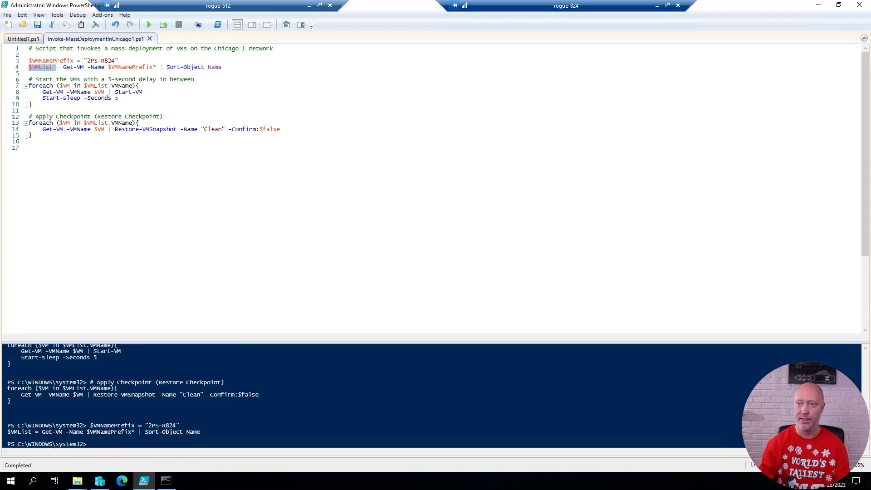
{"action": "key", "text": "F8"}
Step: Run the script block that starts the VMs with a 5-second delay, and check their state in Hyper-V Manager
{"action": "left_click_drag", "start_coordinate": [40, 107], "coordinate": [28, 78]}
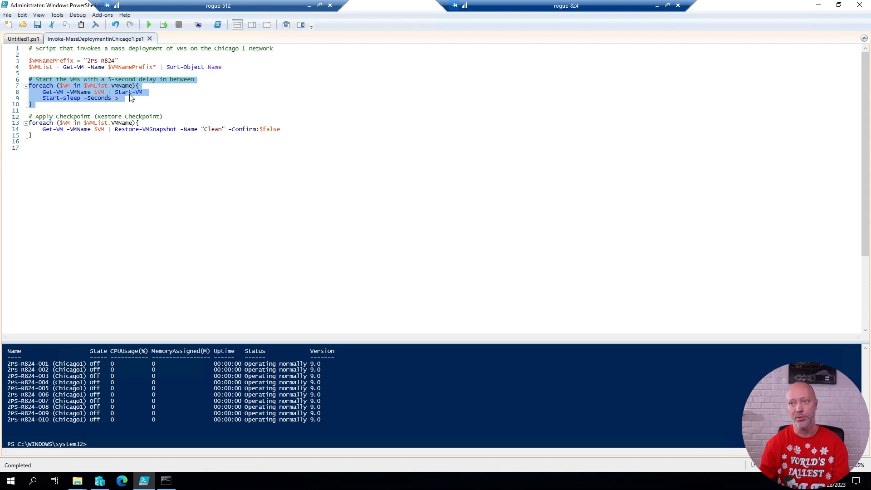
{"action": "key", "text": "F8"}
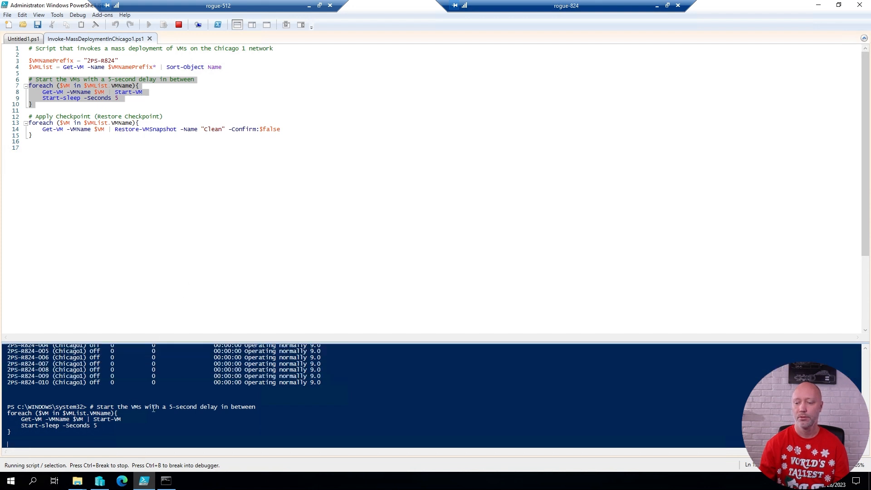
{"action": "left_click", "coordinate": [99, 481]}
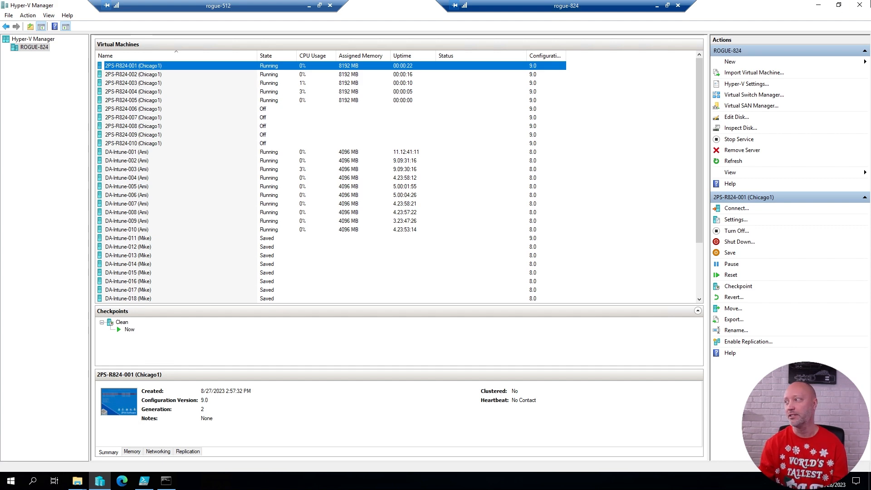
Step: Check the distribution point traffic log, return to the rogue-824 session, and open a console connection to 2PS-R824-001 (Chicago1)
{"action": "left_click", "coordinate": [656, 6]}
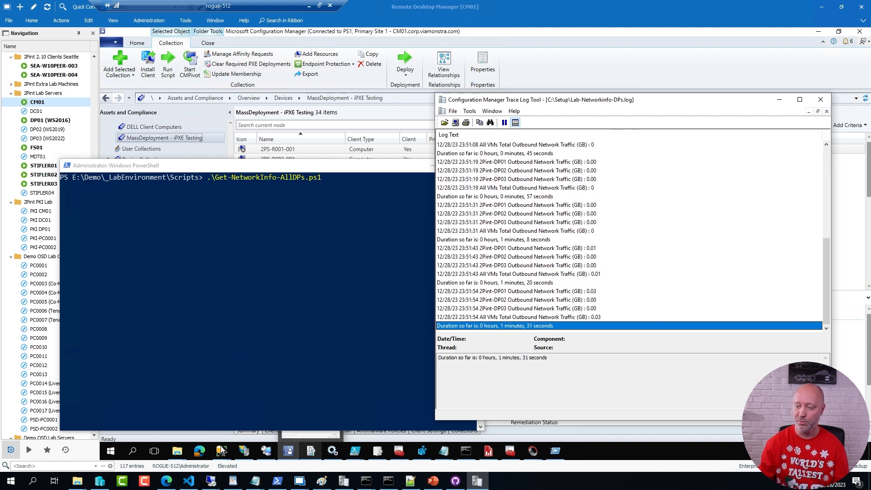
{"action": "mouse_move", "coordinate": [211, 481]}
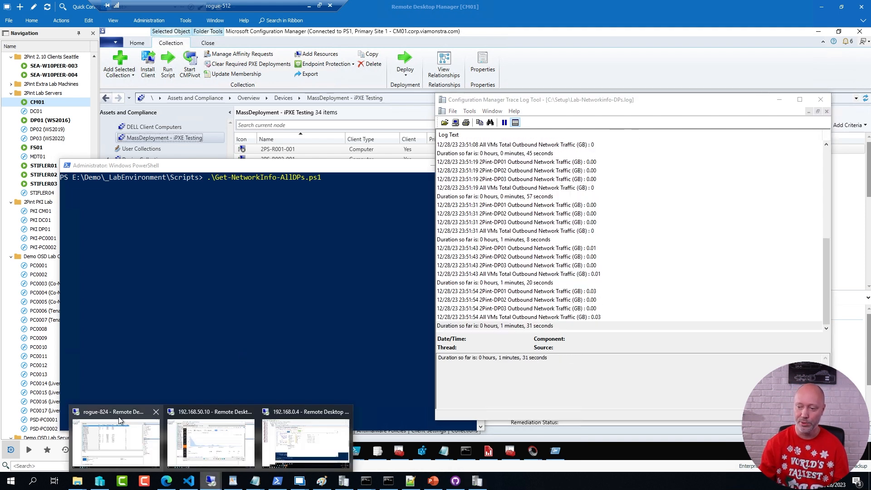
{"action": "left_click", "coordinate": [104, 411]}
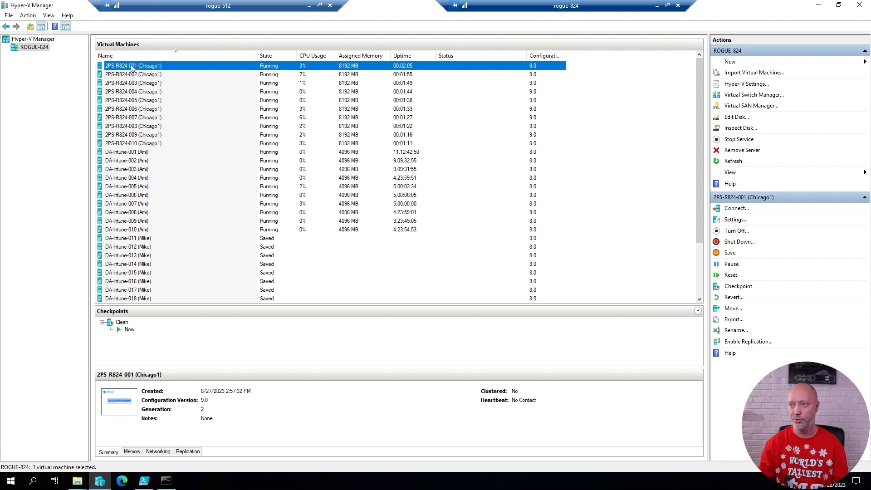
{"action": "double_click", "coordinate": [156, 68]}
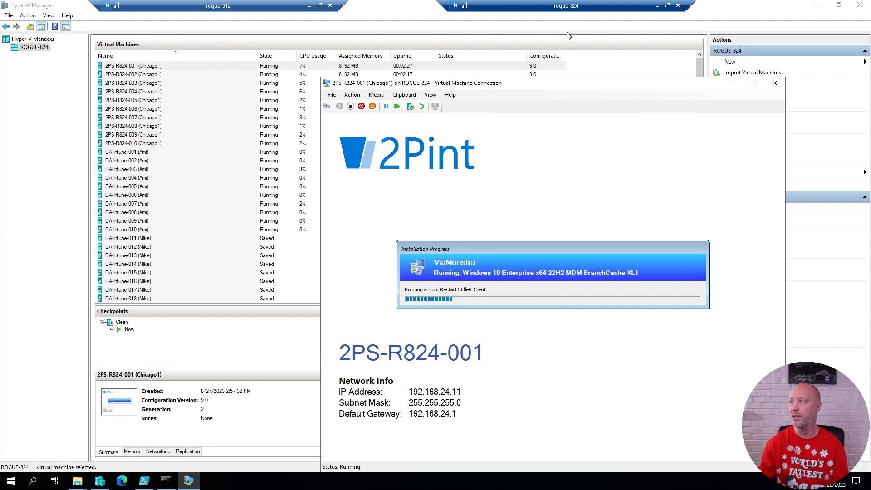
Step: Review the outbound traffic per distribution point in Lab-Networkinfo-DPs.log, and return to the 2PS-R824-001 console to examine its installation progress
{"action": "left_click", "coordinate": [658, 8]}
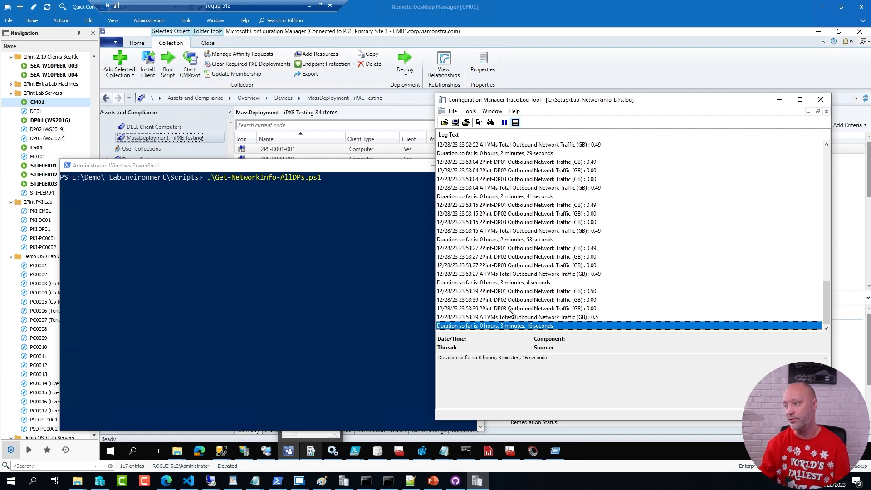
{"action": "left_click", "coordinate": [217, 486]}
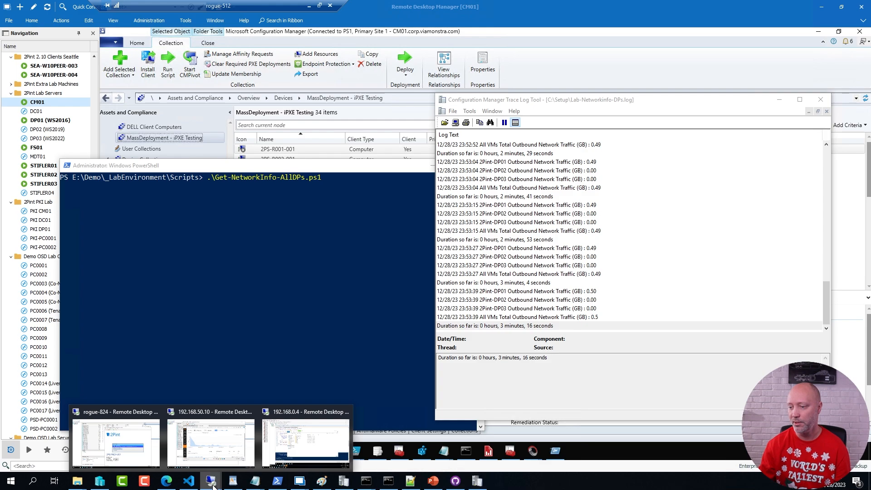
{"action": "left_click", "coordinate": [125, 414]}
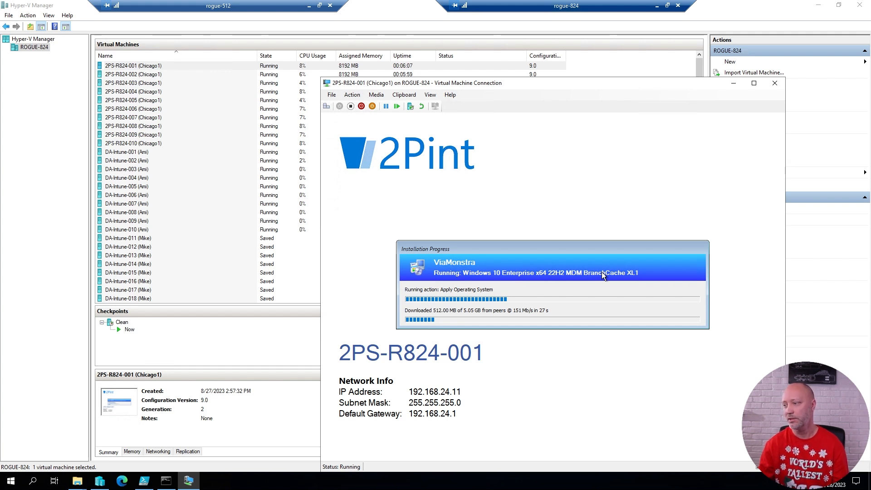
Step: Examine the latest outbound traffic entries in the trace log, and switch to Paint to view the Network3.png network diagram
{"action": "left_click", "coordinate": [657, 6]}
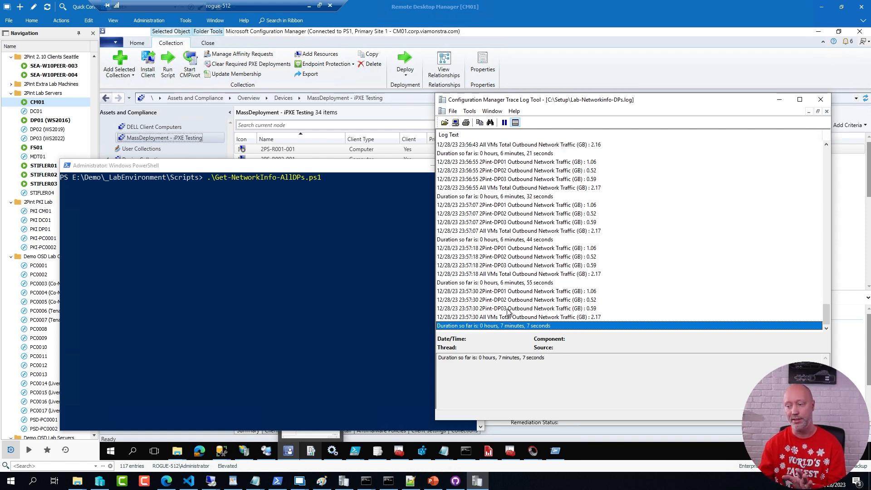
{"action": "left_click", "coordinate": [323, 482]}
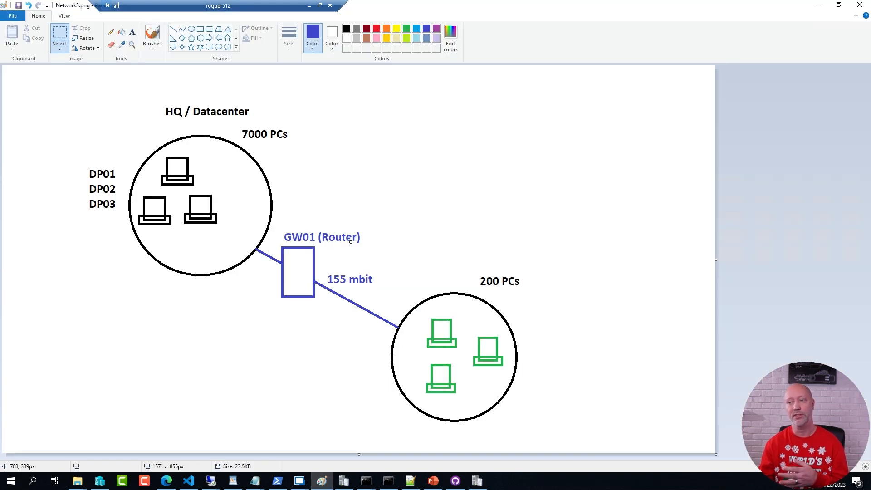